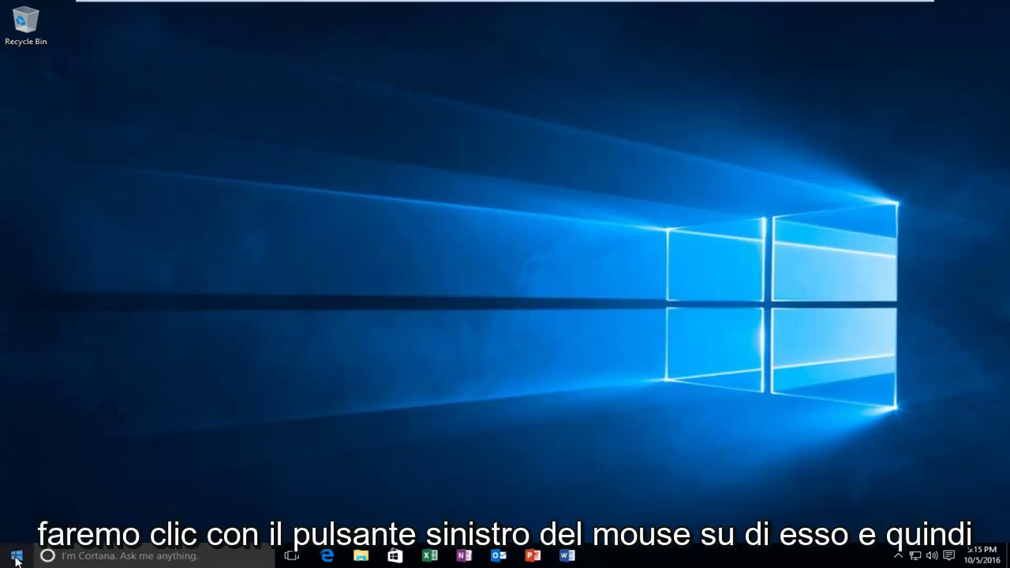
Open Settings from the Start menu and go to the Update & security page.
{"action": "left_click", "coordinate": [17, 559]}
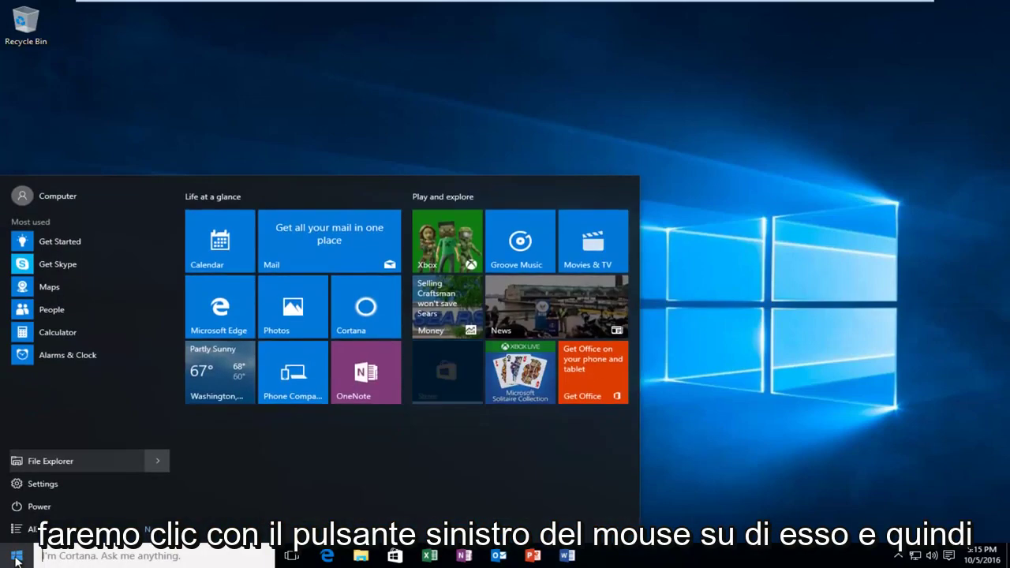
{"action": "left_click", "coordinate": [23, 486]}
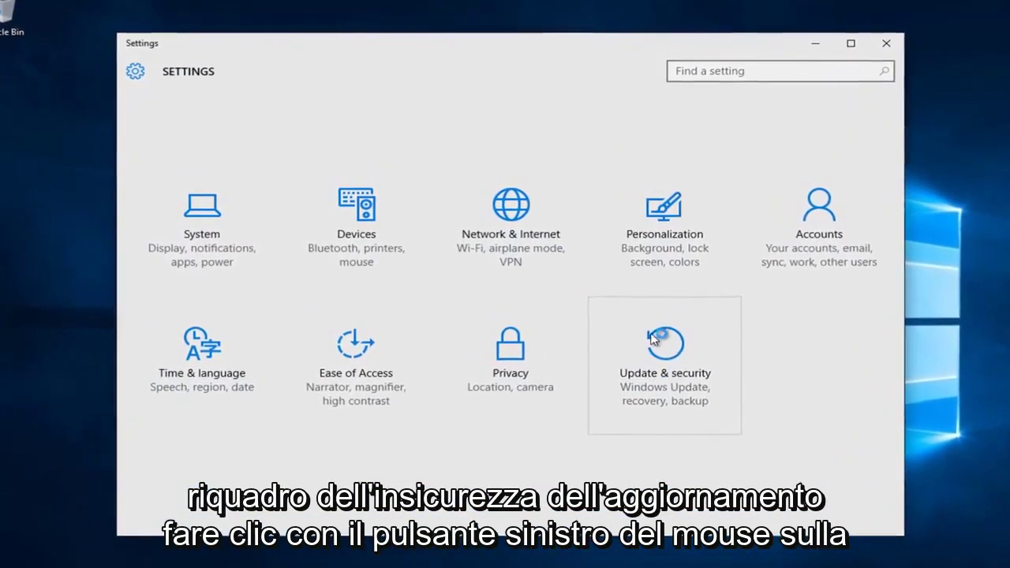
{"action": "left_click", "coordinate": [669, 382]}
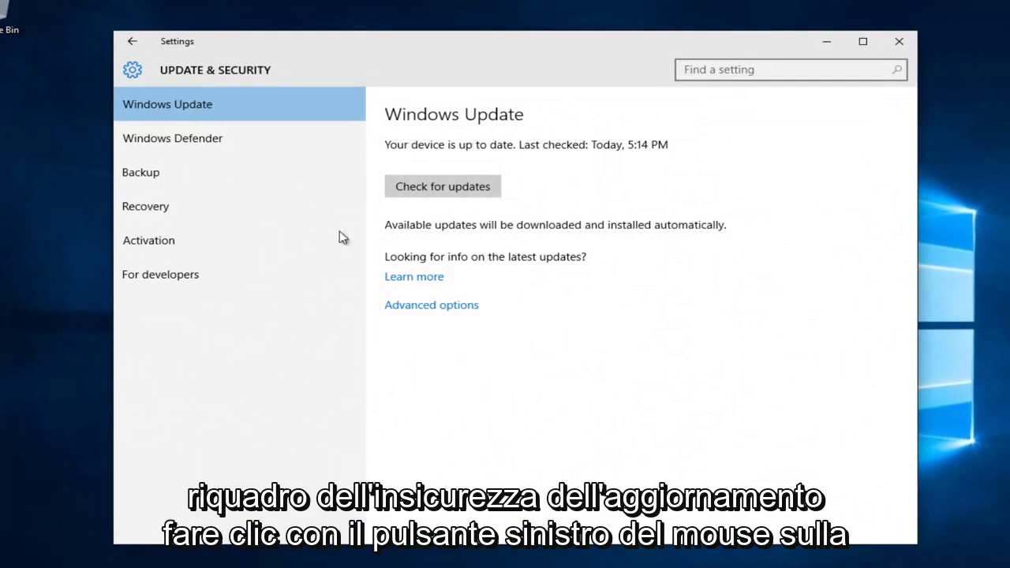
Turn on File History backups to Removable Disk (E:) from the Backup page.
{"action": "left_click", "coordinate": [139, 175]}
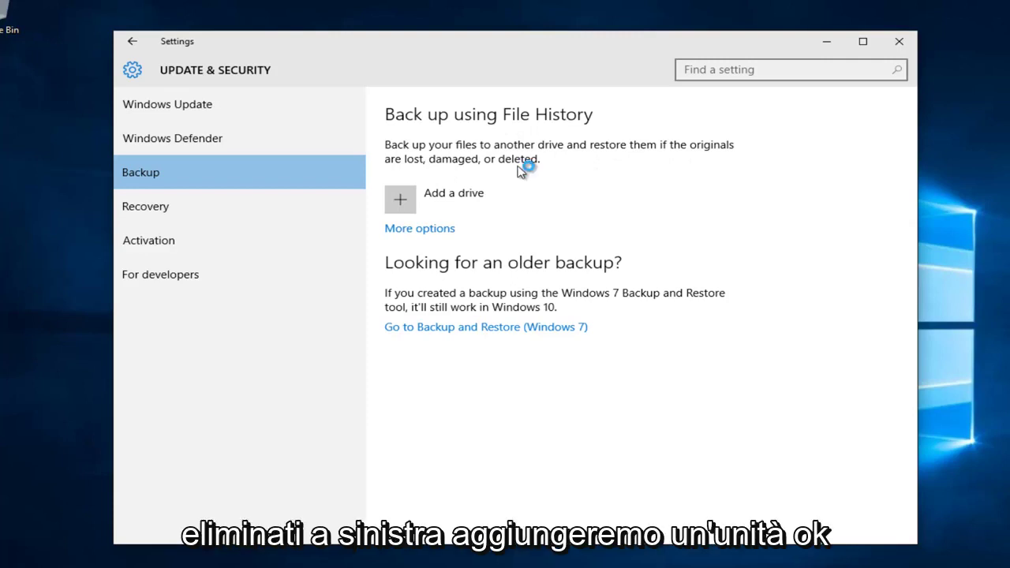
{"action": "left_click", "coordinate": [410, 198]}
{"action": "left_click", "coordinate": [214, 98]}
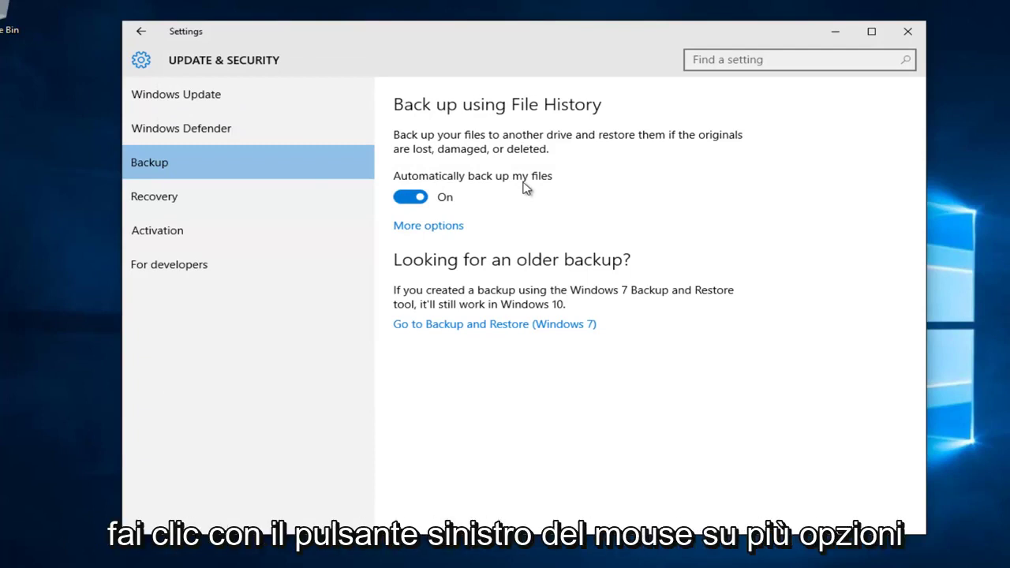
Open the full File History backup options and scroll through them.
{"action": "left_click", "coordinate": [416, 228]}
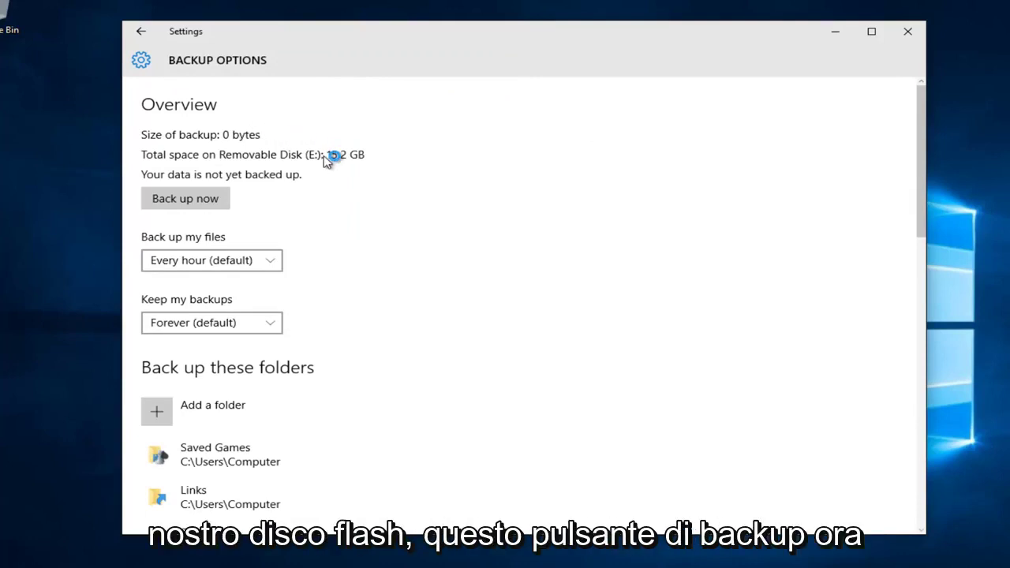
{"action": "scroll", "coordinate": [248, 220], "scroll_direction": "down", "scroll_amount": 2}
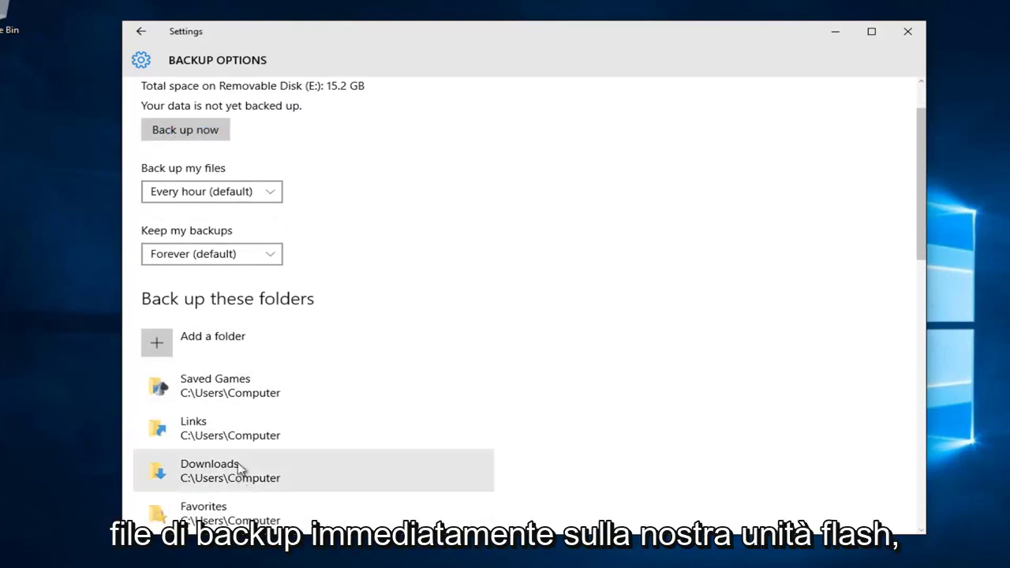
{"action": "scroll", "coordinate": [207, 165], "scroll_direction": "up", "scroll_amount": 2}
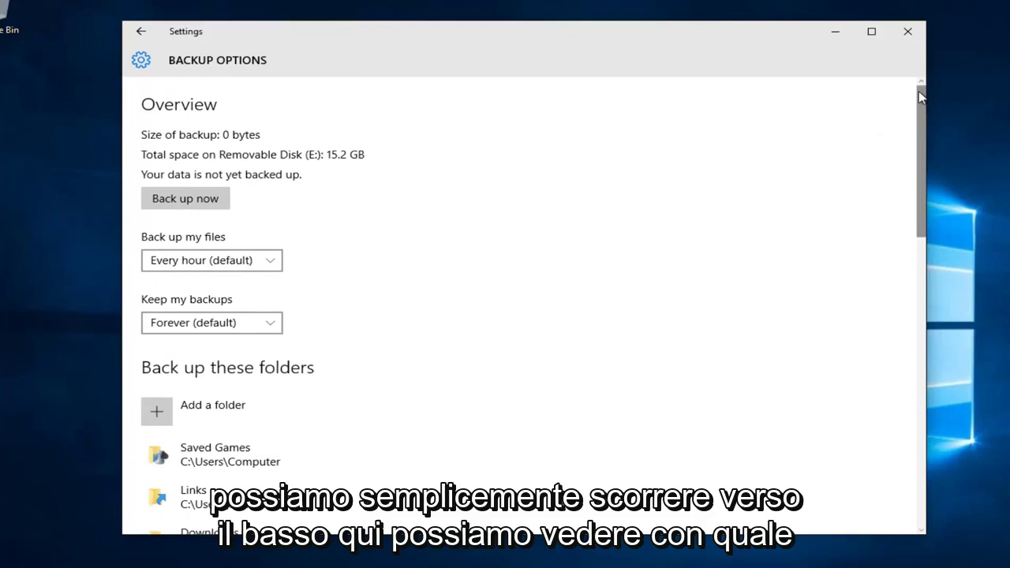
{"action": "left_click_drag", "start_coordinate": [919, 92], "coordinate": [923, 146]}
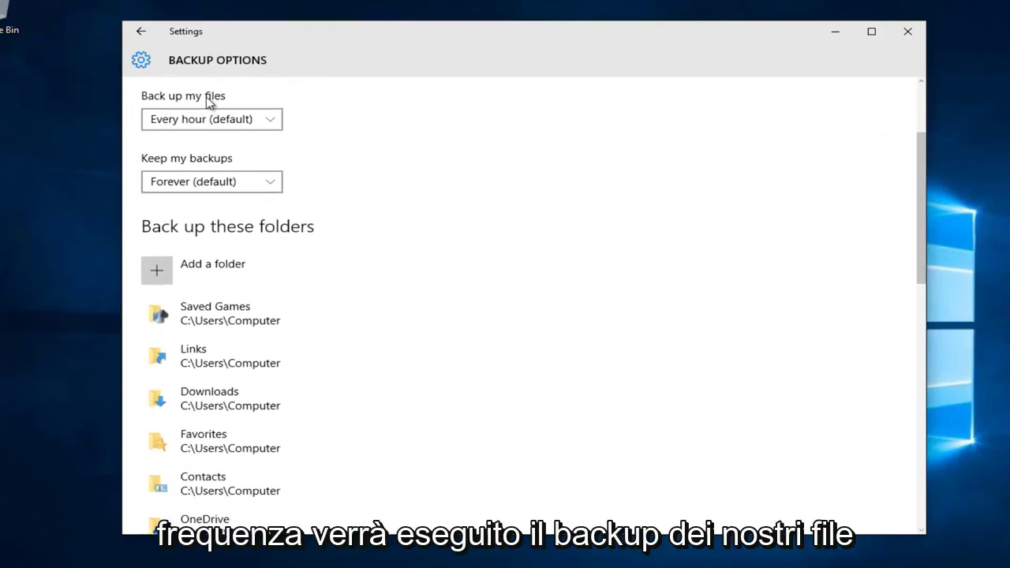
Review the backup frequency and retention lists, keeping hourly backups kept forever.
{"action": "left_click", "coordinate": [253, 124]}
{"action": "left_click", "coordinate": [405, 128]}
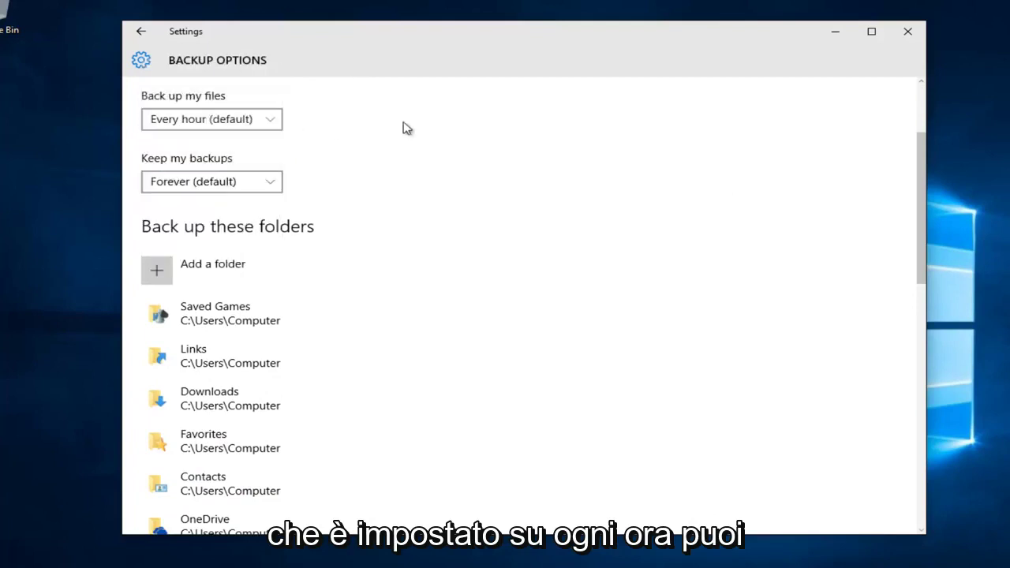
{"action": "left_click", "coordinate": [192, 120]}
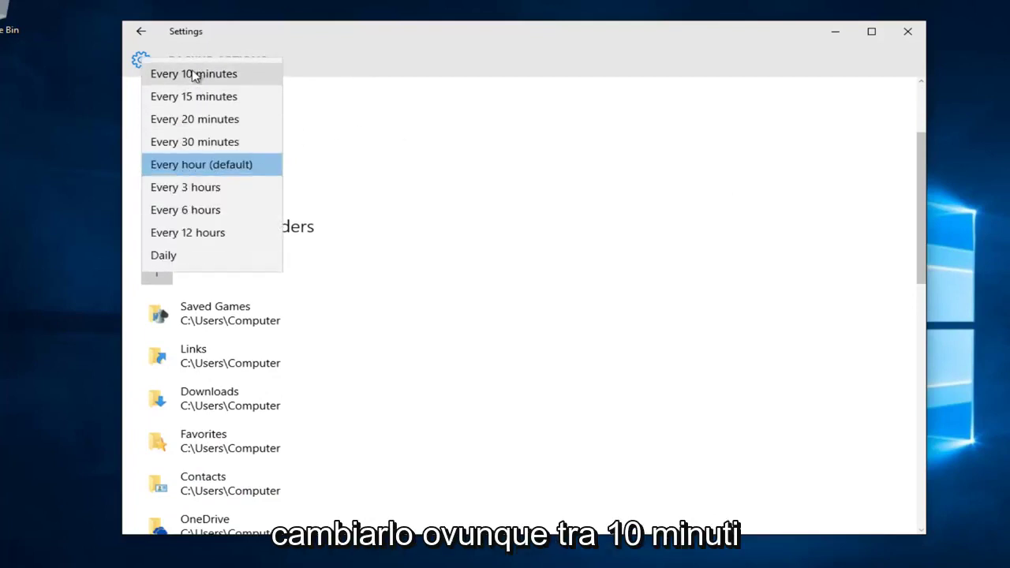
{"action": "left_click", "coordinate": [413, 251]}
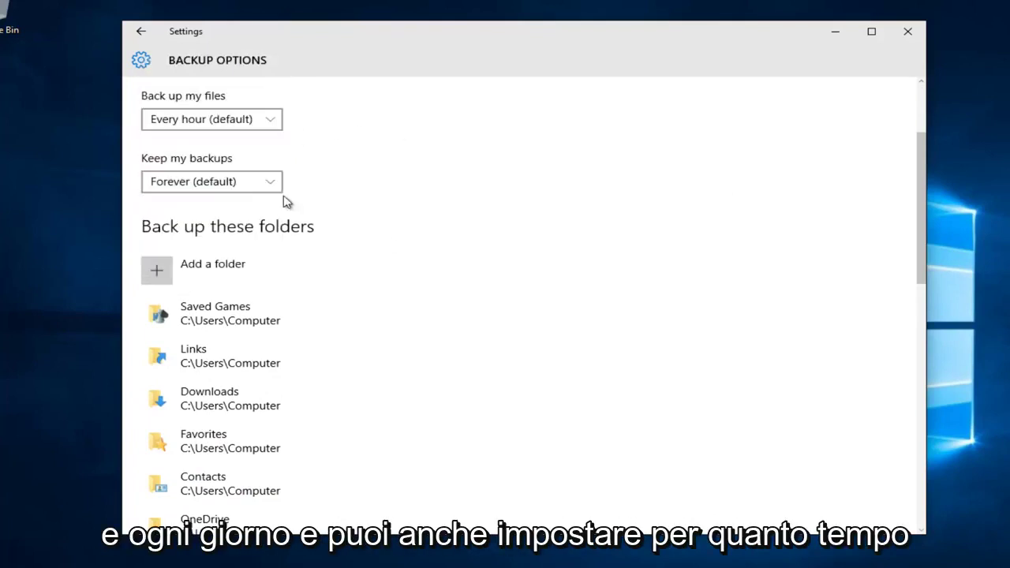
{"action": "left_click", "coordinate": [177, 185]}
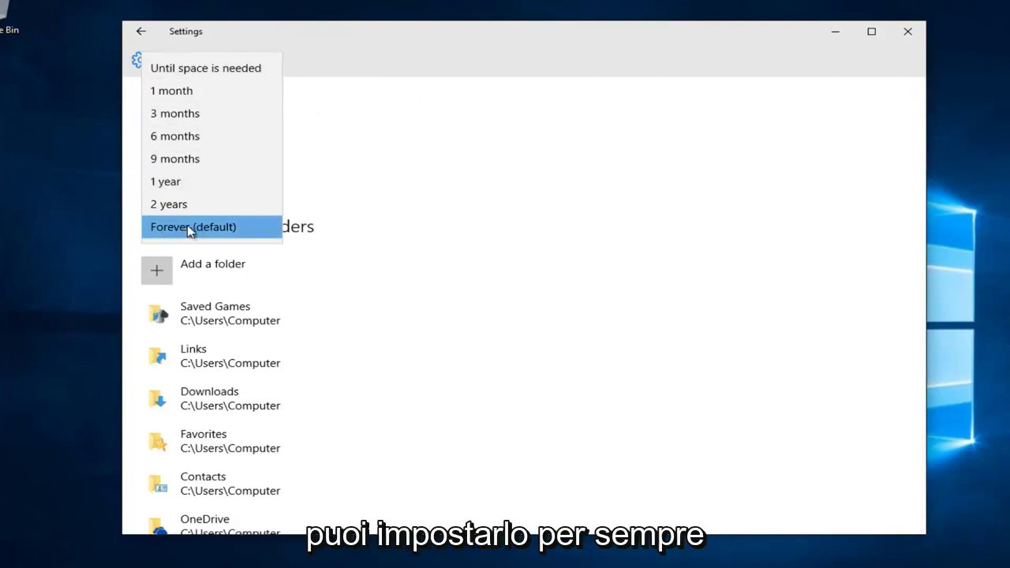
{"action": "left_click", "coordinate": [324, 221]}
Remove the Downloads folder from the folders File History backs up.
{"action": "scroll", "coordinate": [187, 186], "scroll_direction": "down", "scroll_amount": 2}
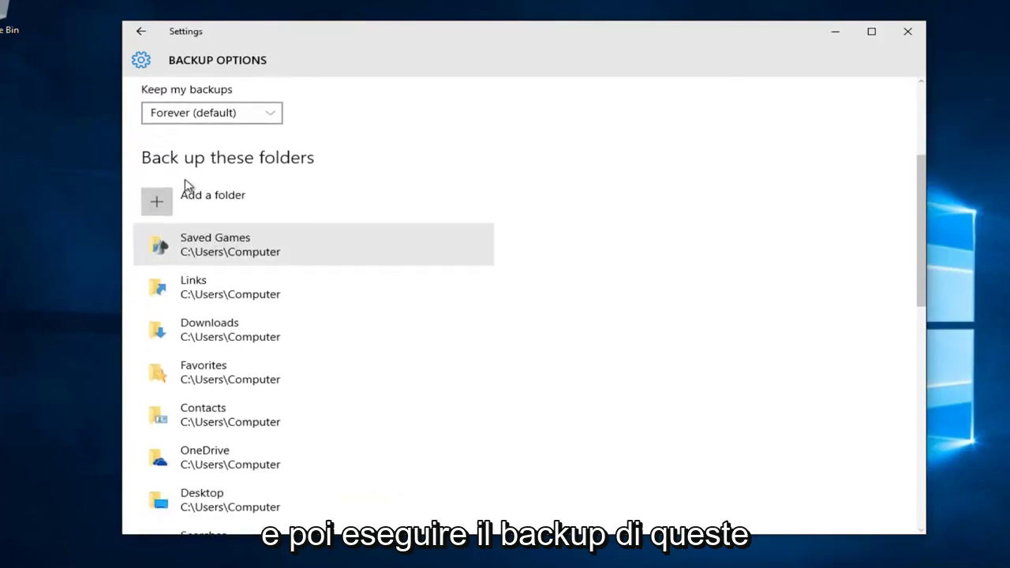
{"action": "scroll", "coordinate": [198, 203], "scroll_direction": "down", "scroll_amount": 6}
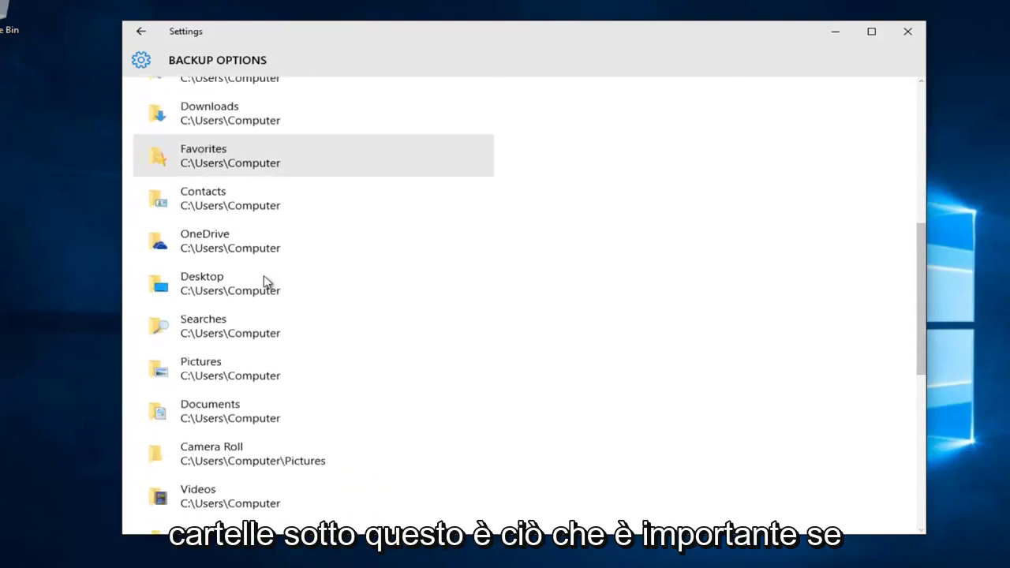
{"action": "scroll", "coordinate": [250, 300], "scroll_direction": "up", "scroll_amount": 7}
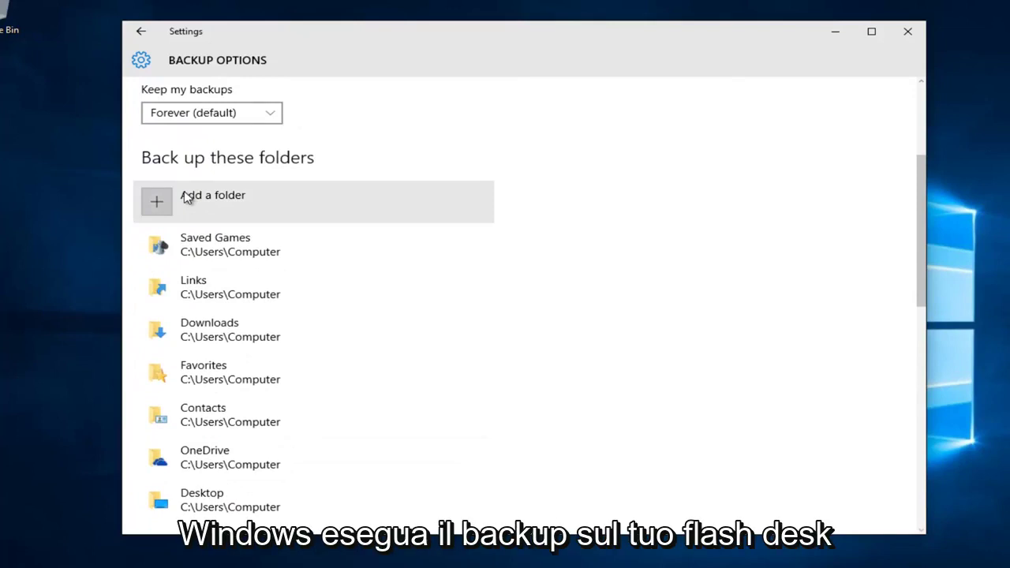
{"action": "scroll", "coordinate": [269, 246], "scroll_direction": "down", "scroll_amount": 4}
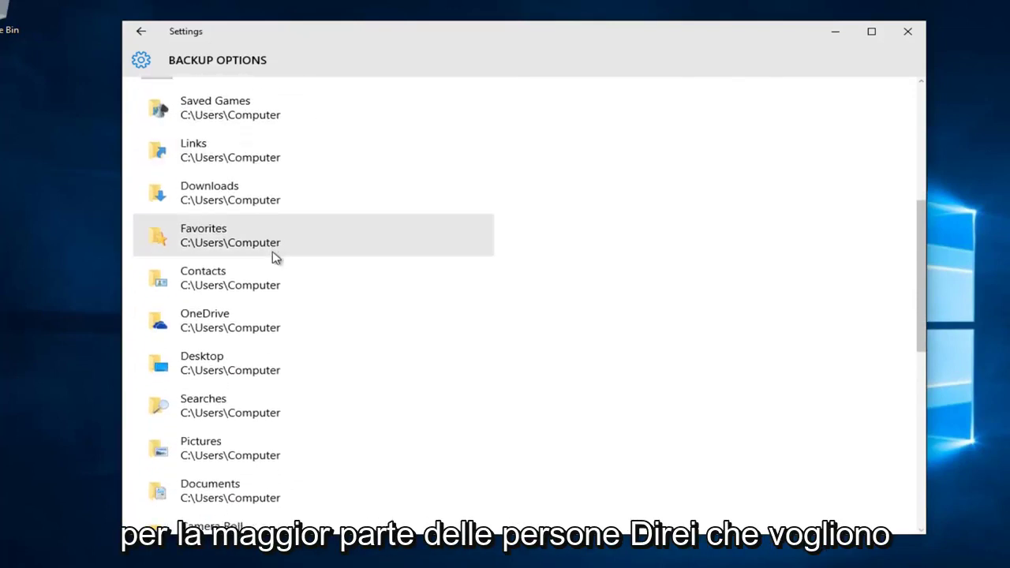
{"action": "scroll", "coordinate": [229, 385], "scroll_direction": "down", "scroll_amount": 2}
{"action": "left_click", "coordinate": [280, 427]}
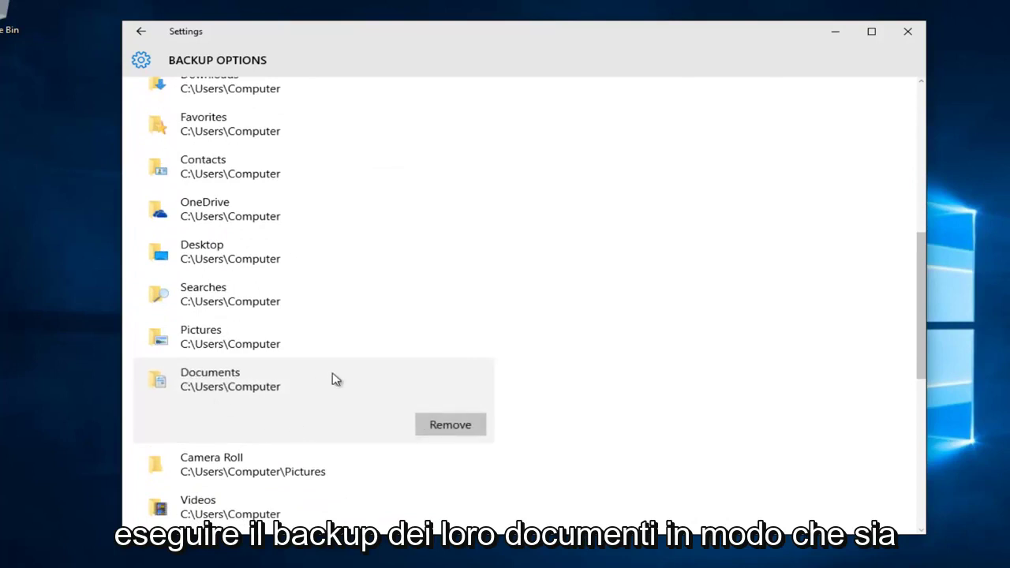
{"action": "scroll", "coordinate": [273, 349], "scroll_direction": "up", "scroll_amount": 6}
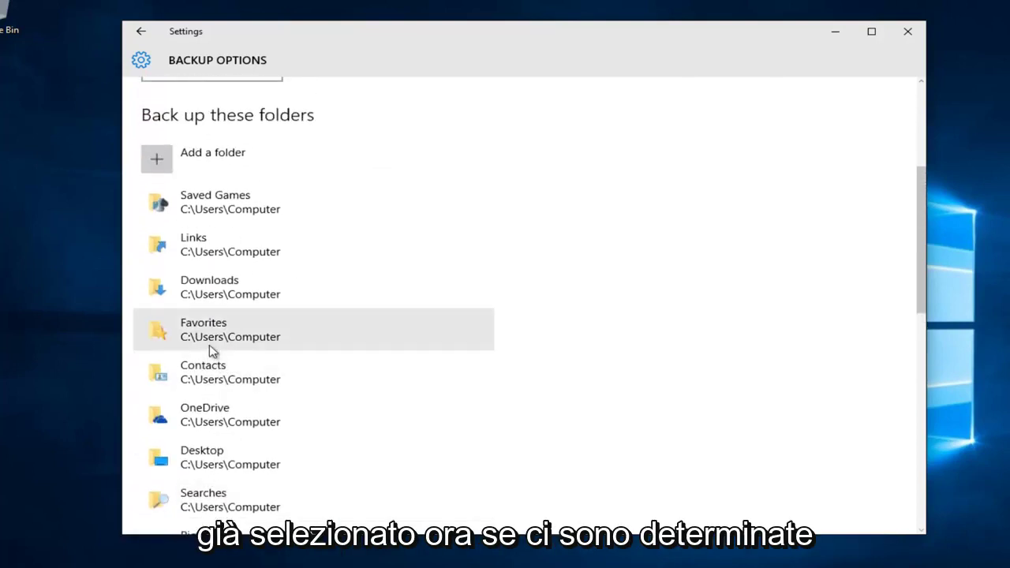
{"action": "left_click", "coordinate": [166, 289]}
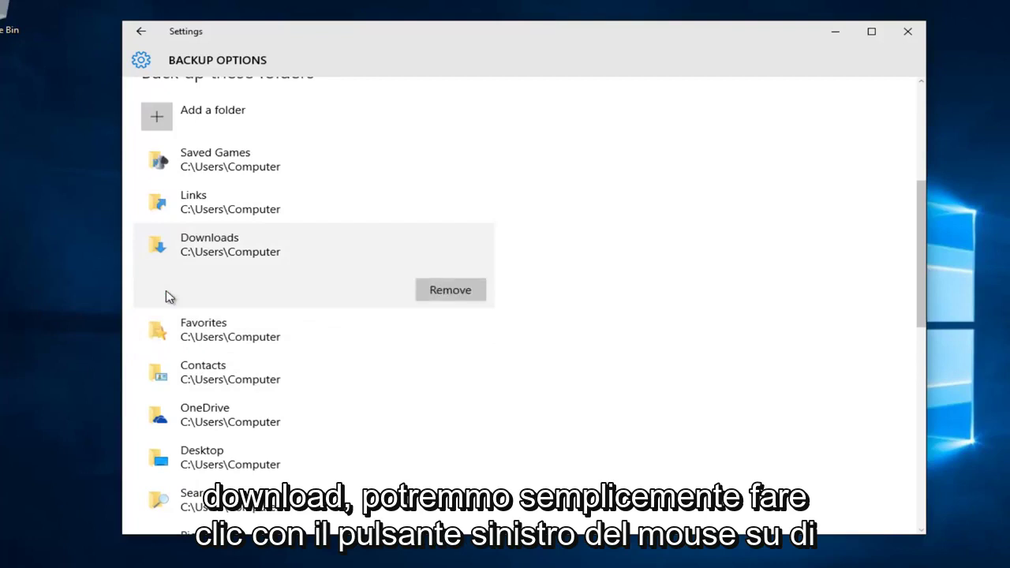
{"action": "left_click", "coordinate": [438, 290]}
Add the Music folder to the backed-up folders.
{"action": "scroll", "coordinate": [207, 329], "scroll_direction": "down", "scroll_amount": 3}
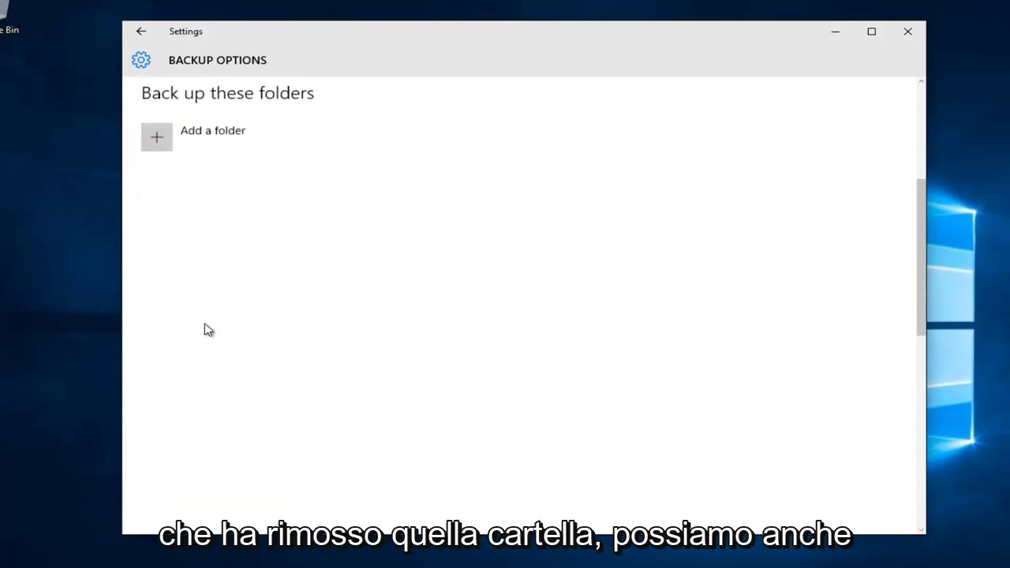
{"action": "scroll", "coordinate": [205, 332], "scroll_direction": "up", "scroll_amount": 2}
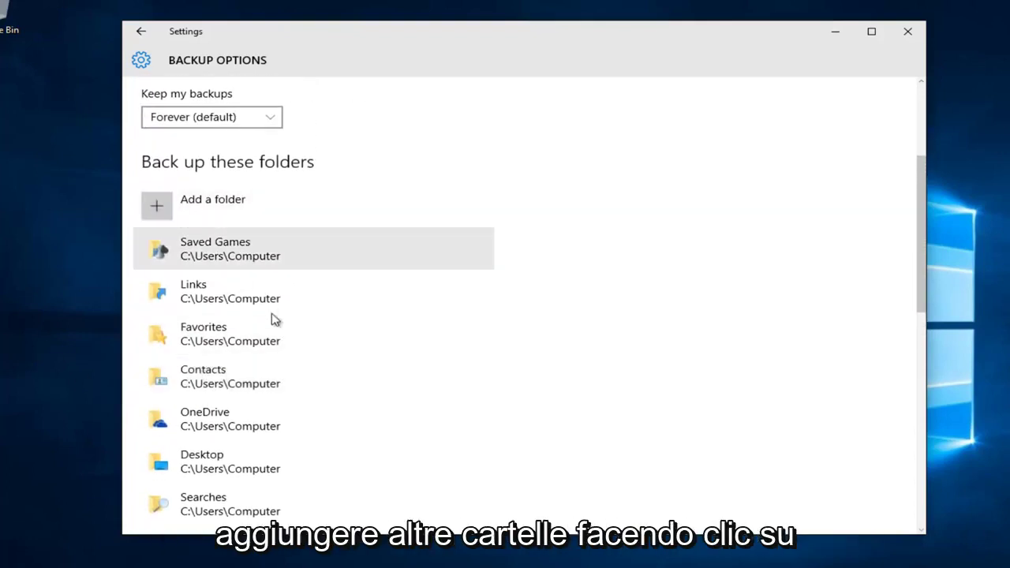
{"action": "scroll", "coordinate": [237, 324], "scroll_direction": "up", "scroll_amount": 2}
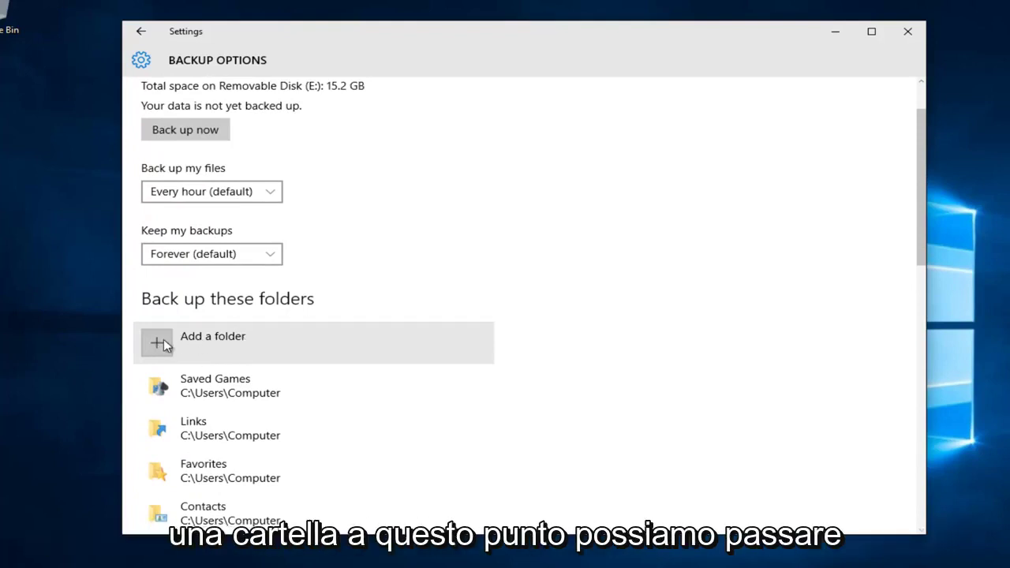
{"action": "left_click", "coordinate": [163, 341]}
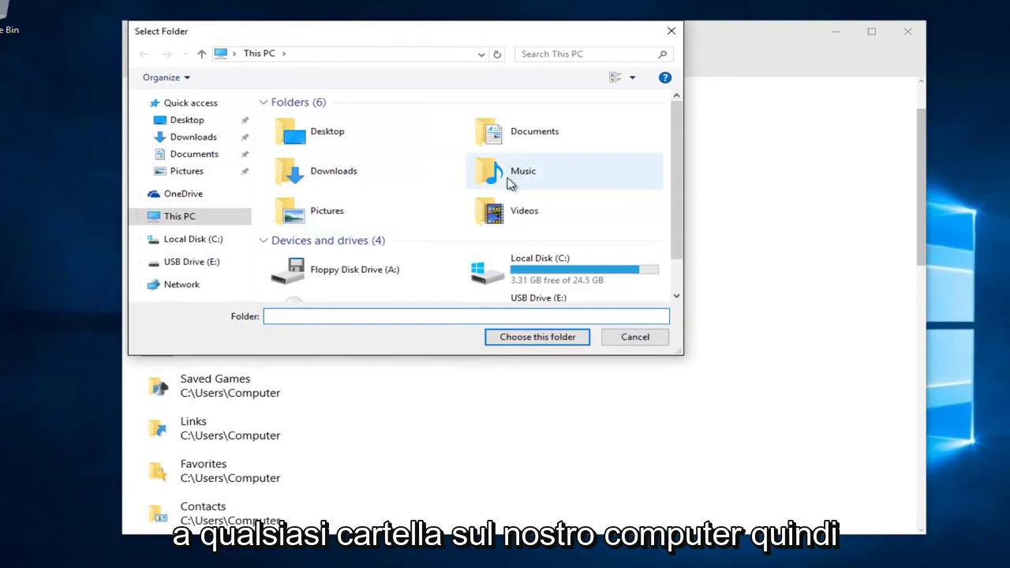
{"action": "left_click", "coordinate": [509, 182]}
{"action": "left_click", "coordinate": [500, 340]}
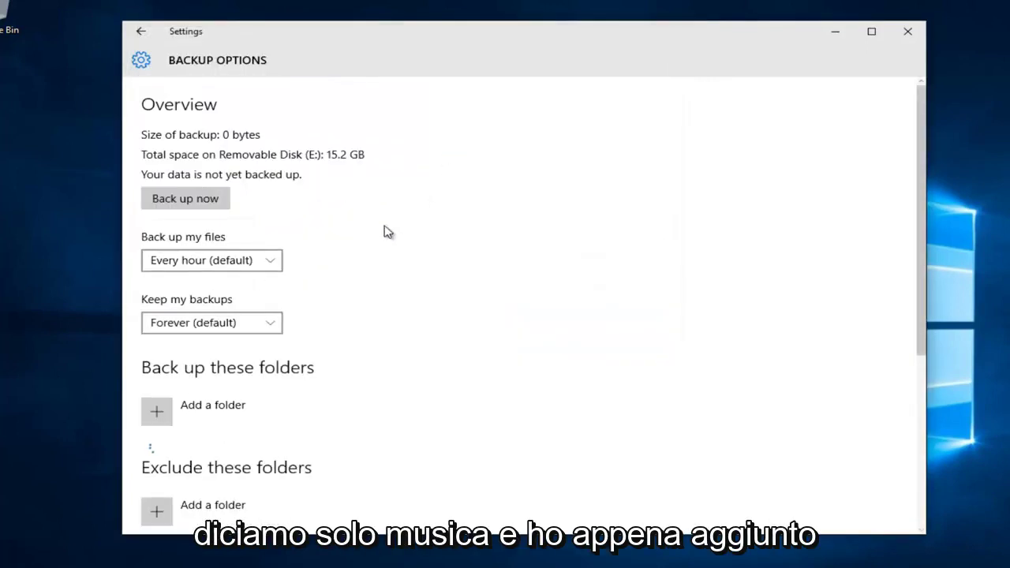
Start a File History backup immediately with Back up now.
{"action": "scroll", "coordinate": [253, 339], "scroll_direction": "down", "scroll_amount": 3}
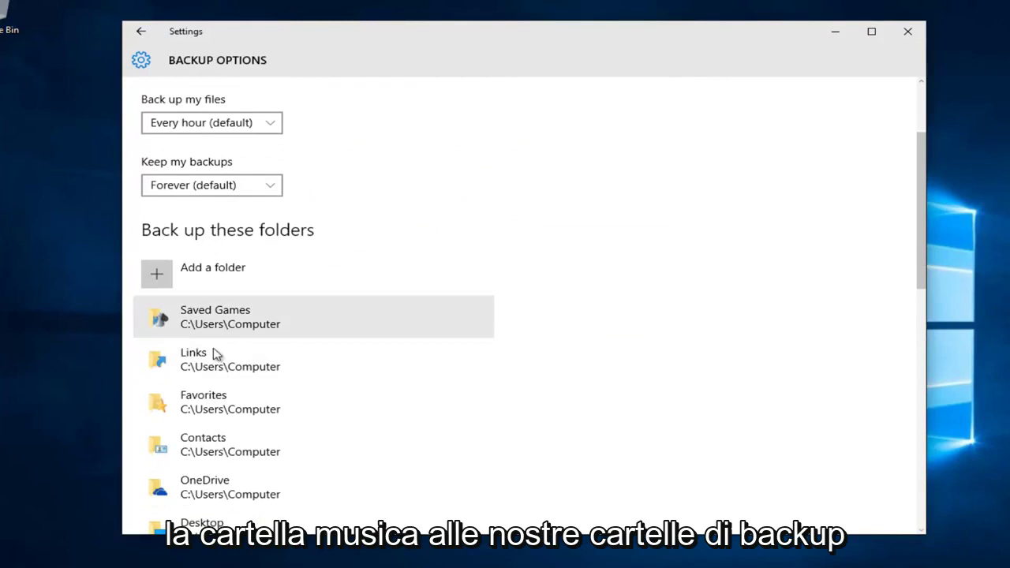
{"action": "scroll", "coordinate": [293, 361], "scroll_direction": "up", "scroll_amount": 3}
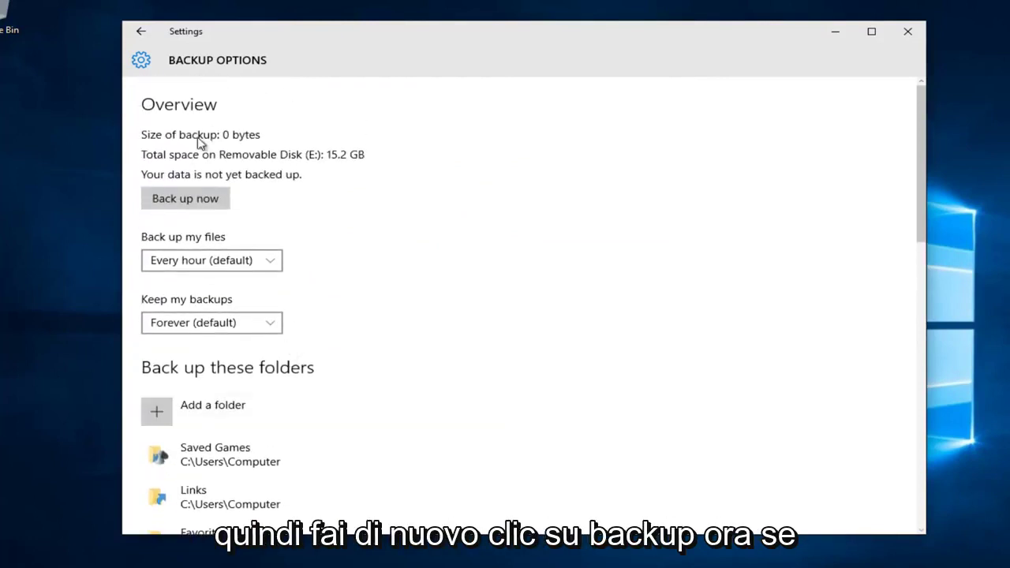
{"action": "left_click", "coordinate": [206, 199]}
Create a blank Word document on the desktop, keeping the name 'New Microsoft Word Document'.
{"action": "left_click", "coordinate": [143, 35]}
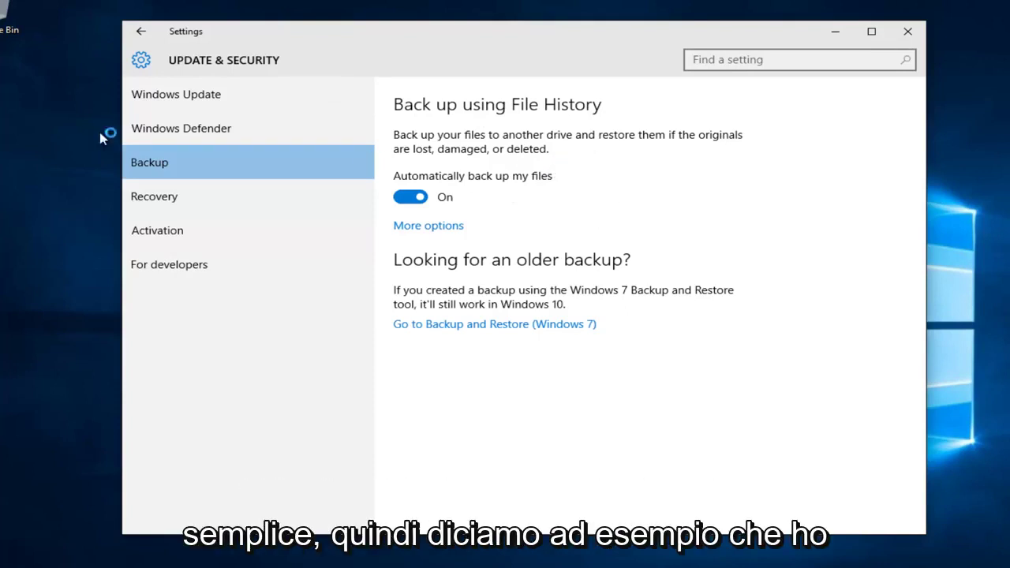
{"action": "left_click", "coordinate": [14, 88]}
{"action": "right_click", "coordinate": [14, 88]}
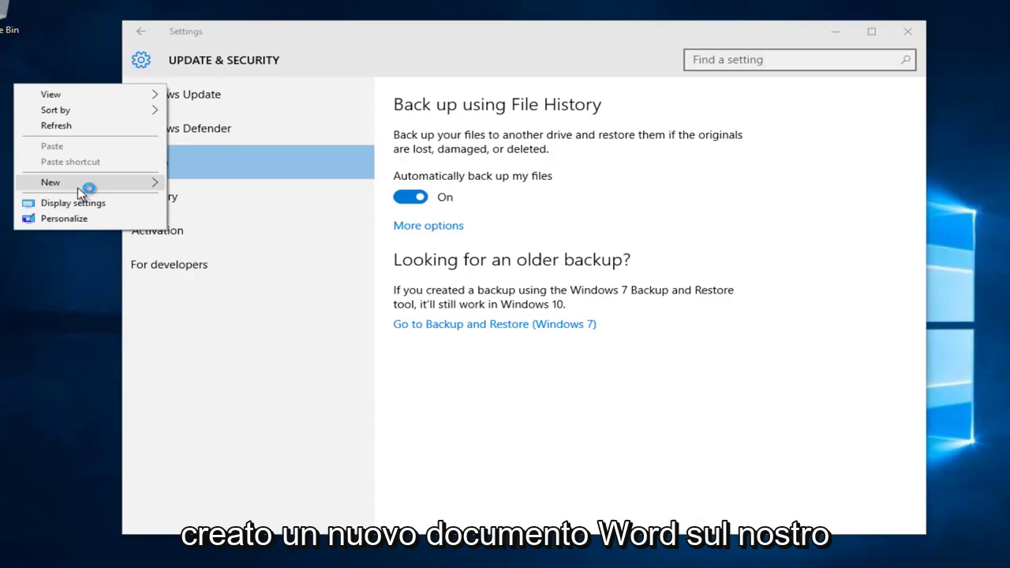
{"action": "mouse_move", "coordinate": [147, 183]}
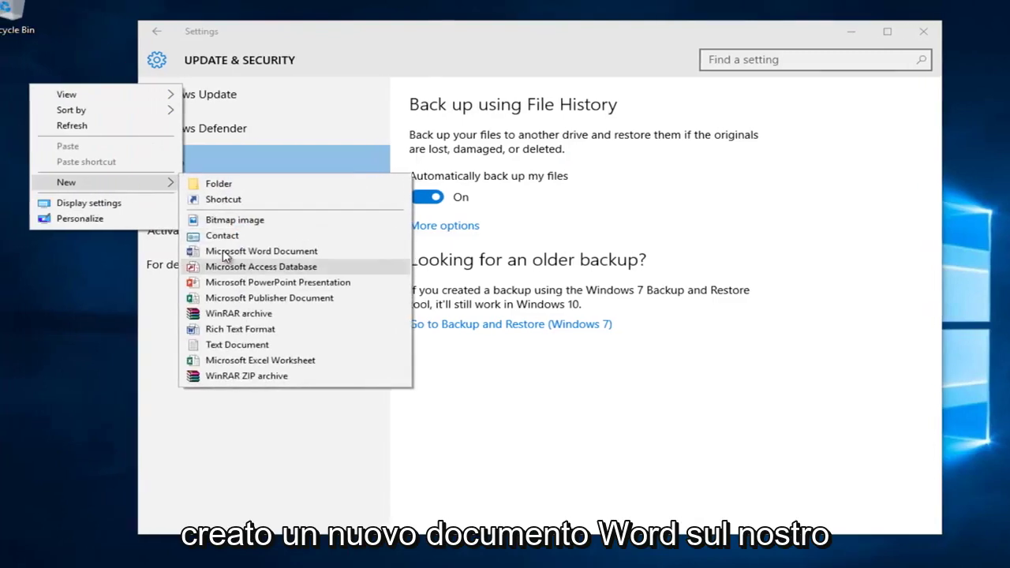
{"action": "left_click", "coordinate": [241, 251]}
{"action": "left_click", "coordinate": [942, 32]}
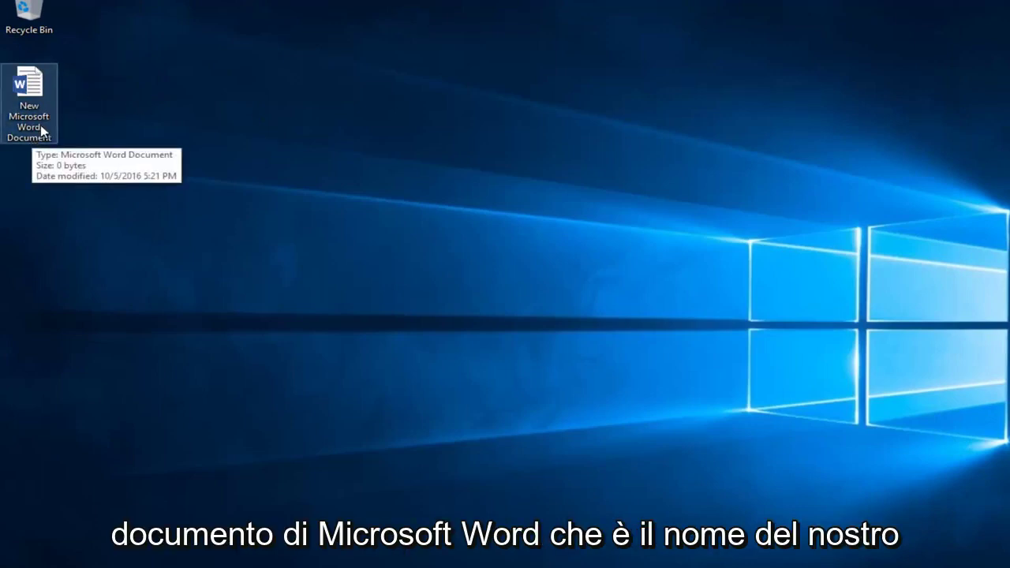
{"action": "right_click", "coordinate": [33, 78]}
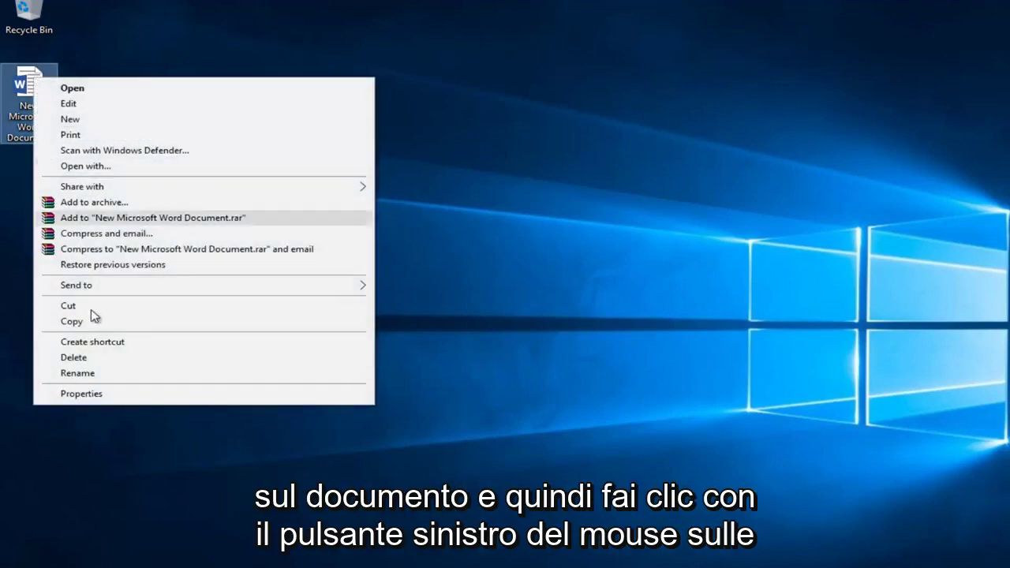
{"action": "left_click", "coordinate": [73, 397]}
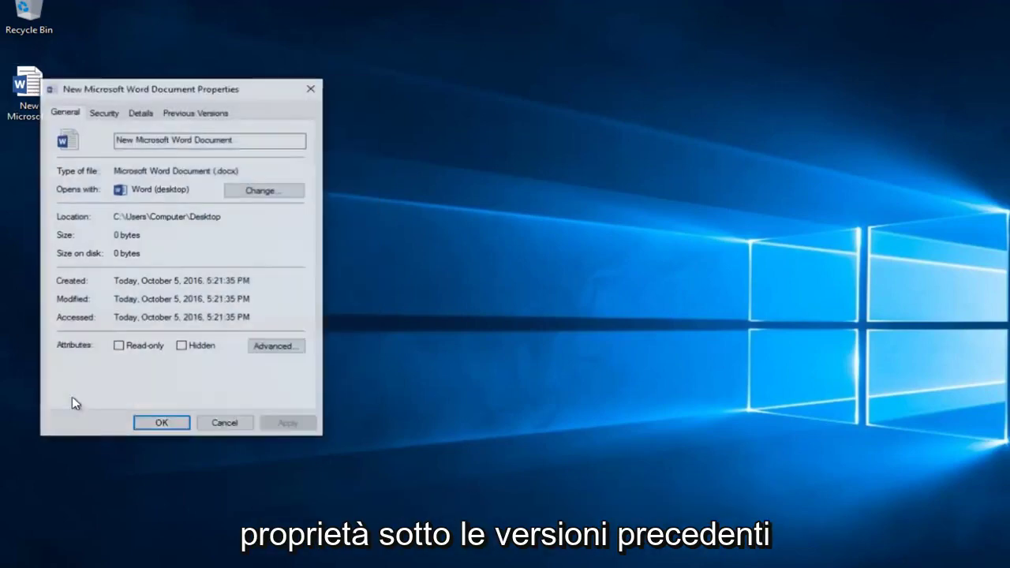
{"action": "left_click", "coordinate": [207, 114]}
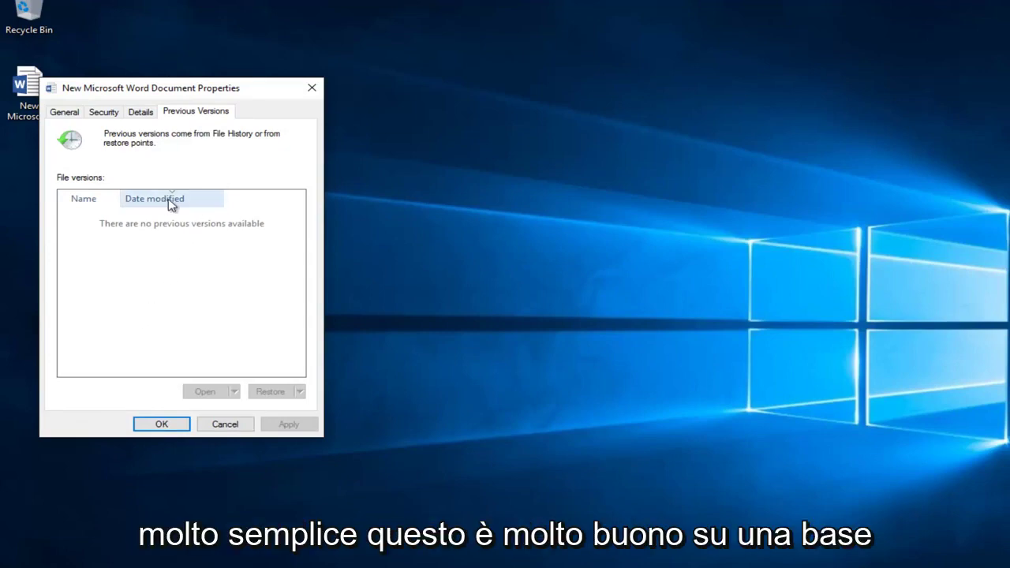
{"action": "left_click", "coordinate": [167, 424]}
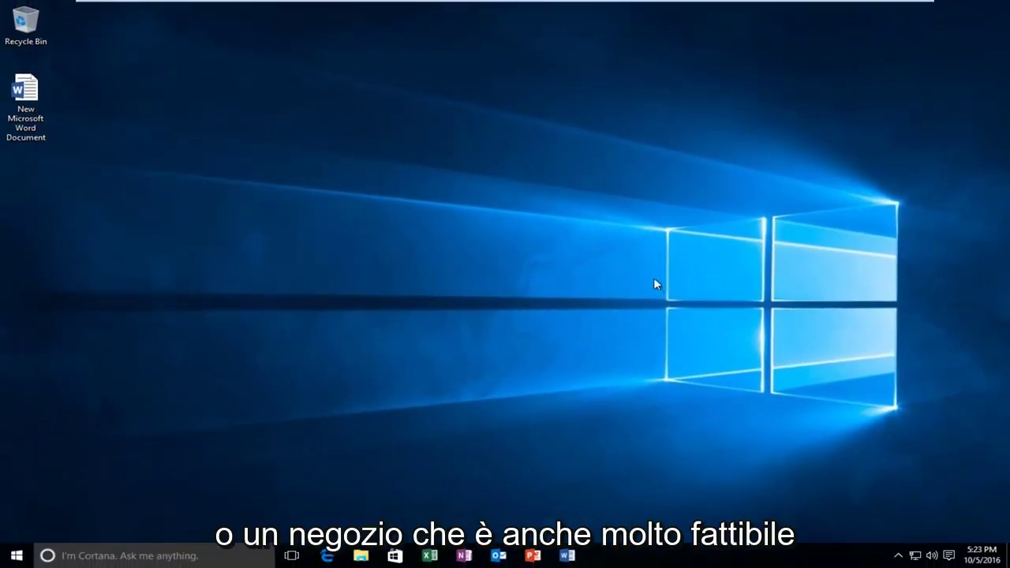
Reopen File History backup options via Update & security and scroll to Related settings.
{"action": "left_click", "coordinate": [16, 557]}
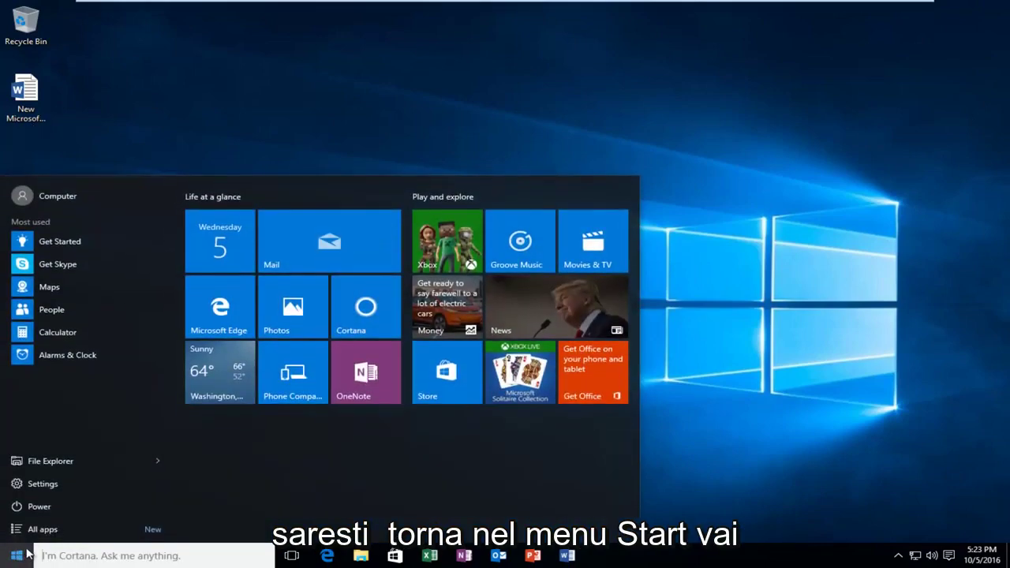
{"action": "left_click", "coordinate": [55, 484]}
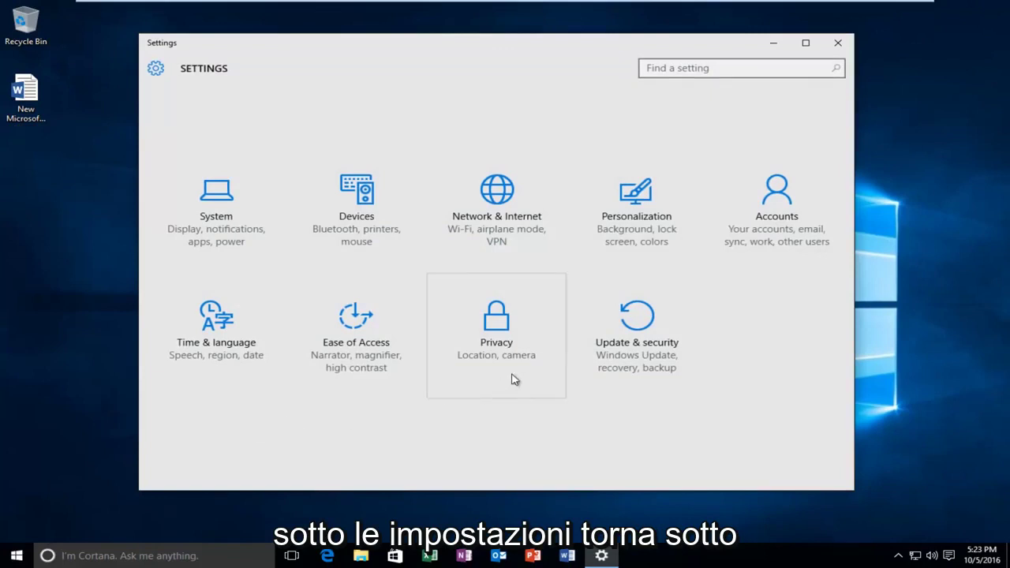
{"action": "left_click", "coordinate": [630, 339]}
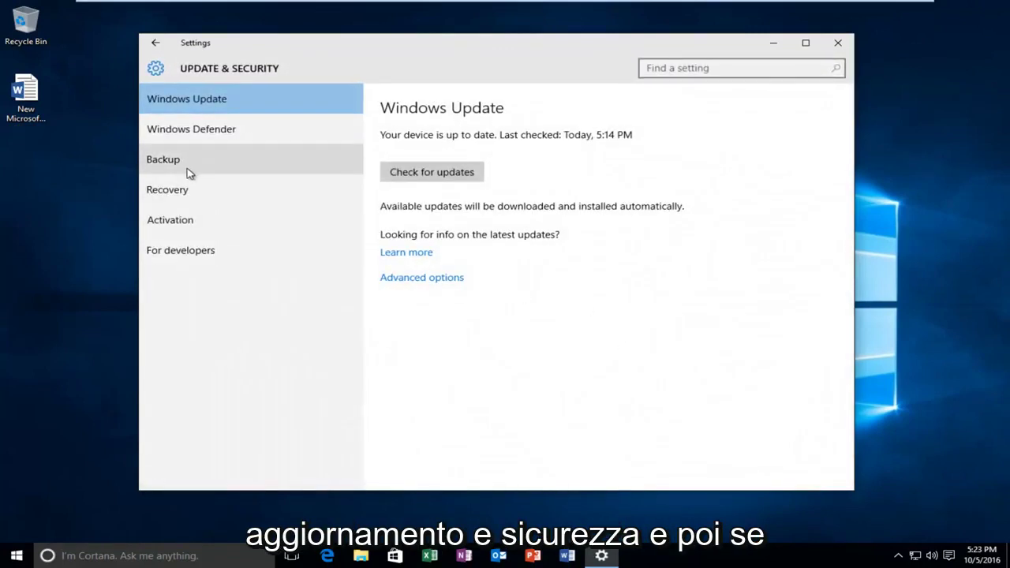
{"action": "left_click", "coordinate": [165, 172]}
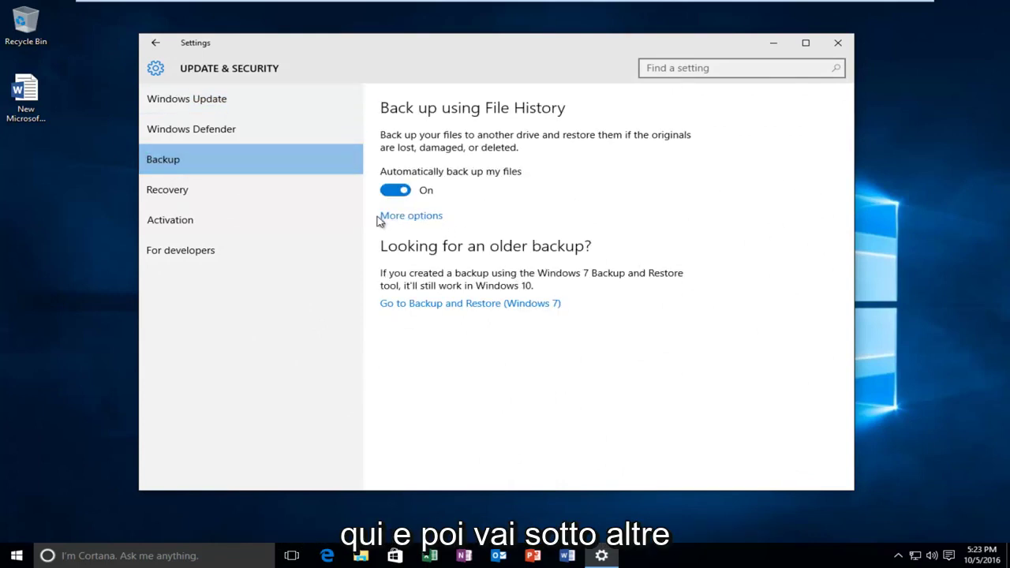
{"action": "left_click", "coordinate": [405, 218]}
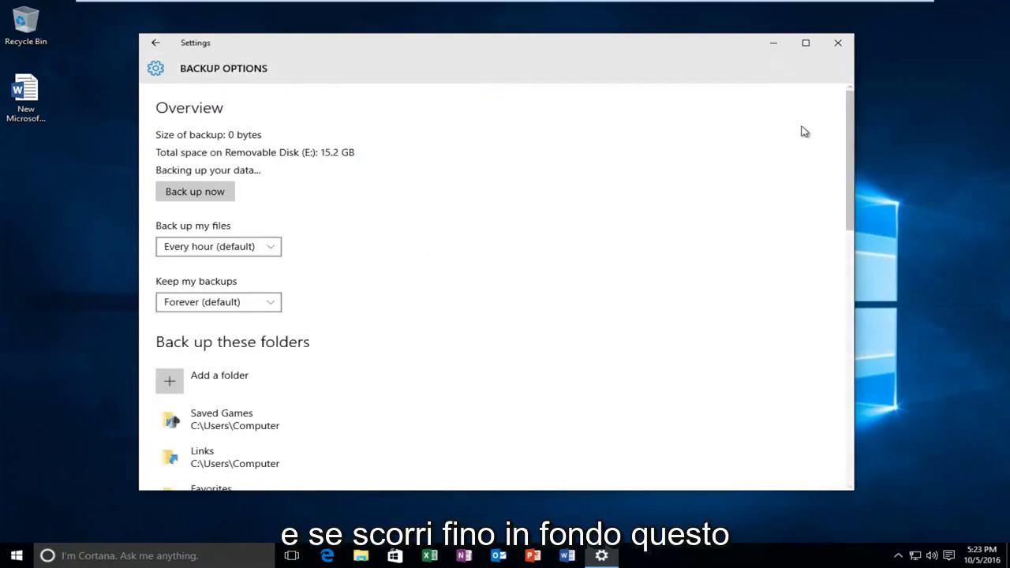
{"action": "left_click_drag", "start_coordinate": [850, 116], "coordinate": [853, 350]}
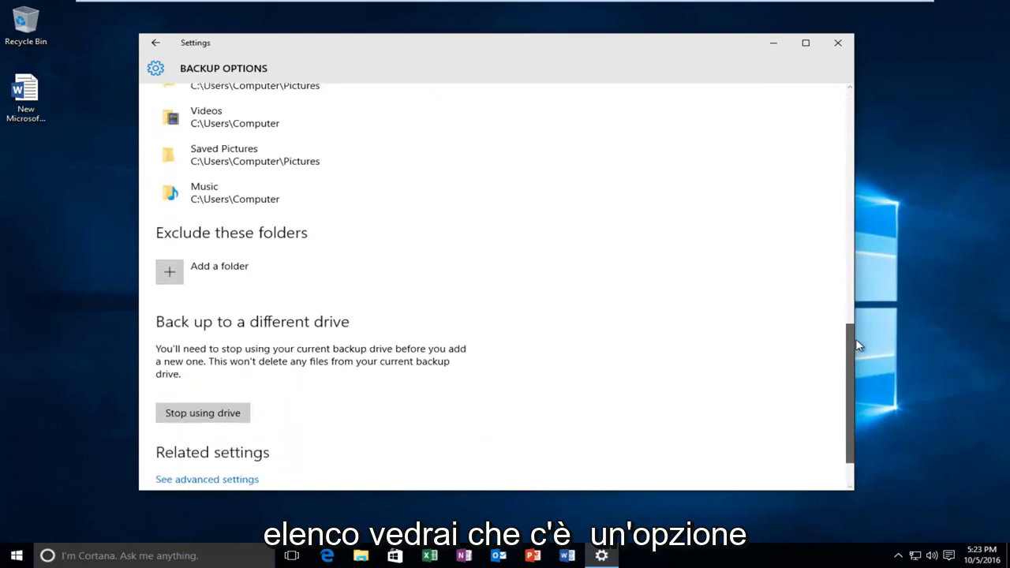
{"action": "scroll", "coordinate": [513, 359], "scroll_direction": "down", "scroll_amount": 2}
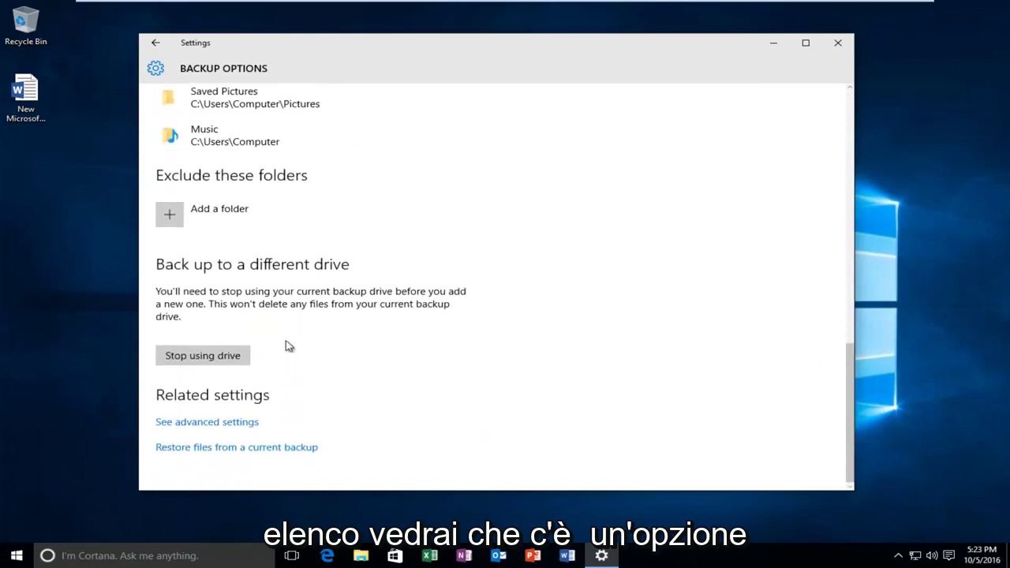
{"action": "left_click", "coordinate": [268, 448]}
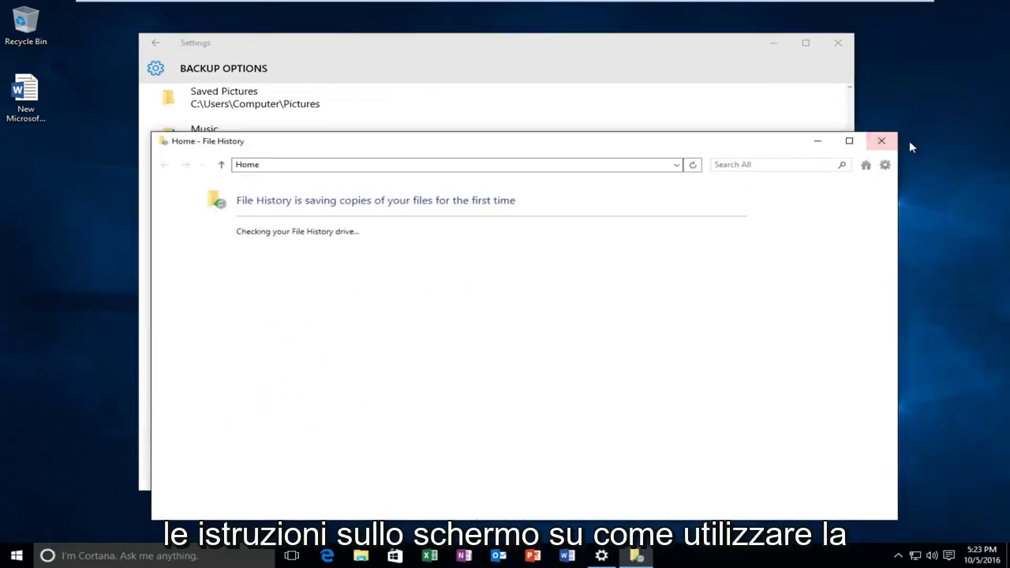
{"action": "left_click", "coordinate": [894, 142]}
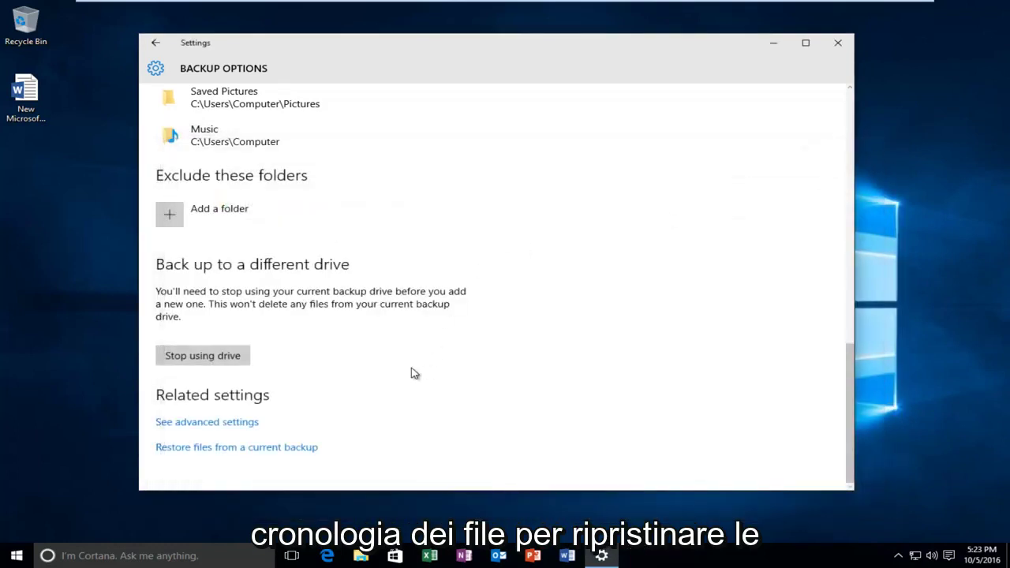